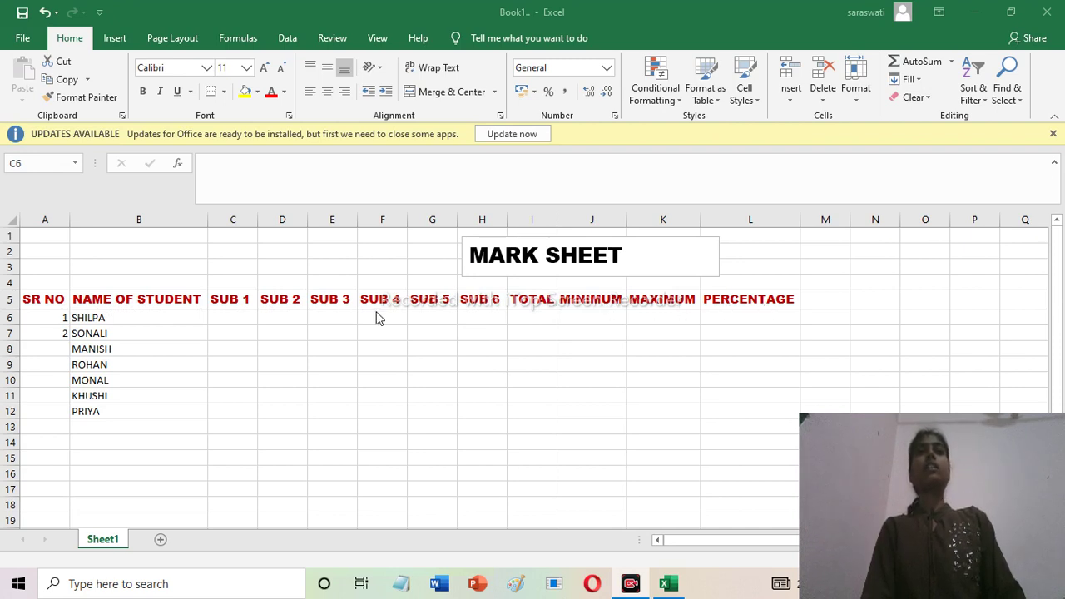
# Step: Enter the first student's marks 56, 67, 76, 89, 67 and 77 across C6:H6
pyautogui.click(247, 313)
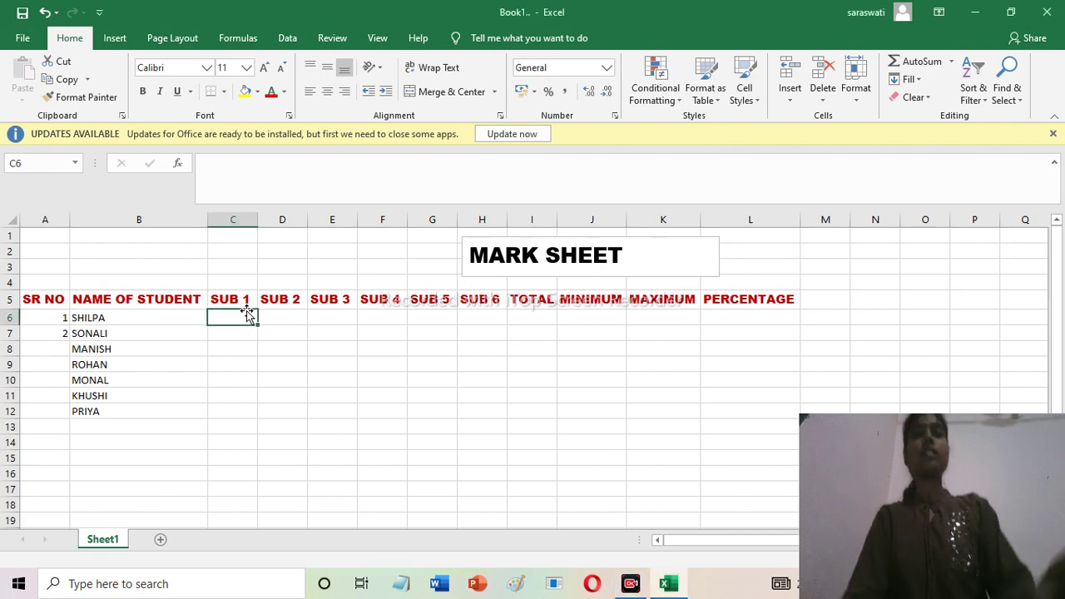
pyautogui.write('56')
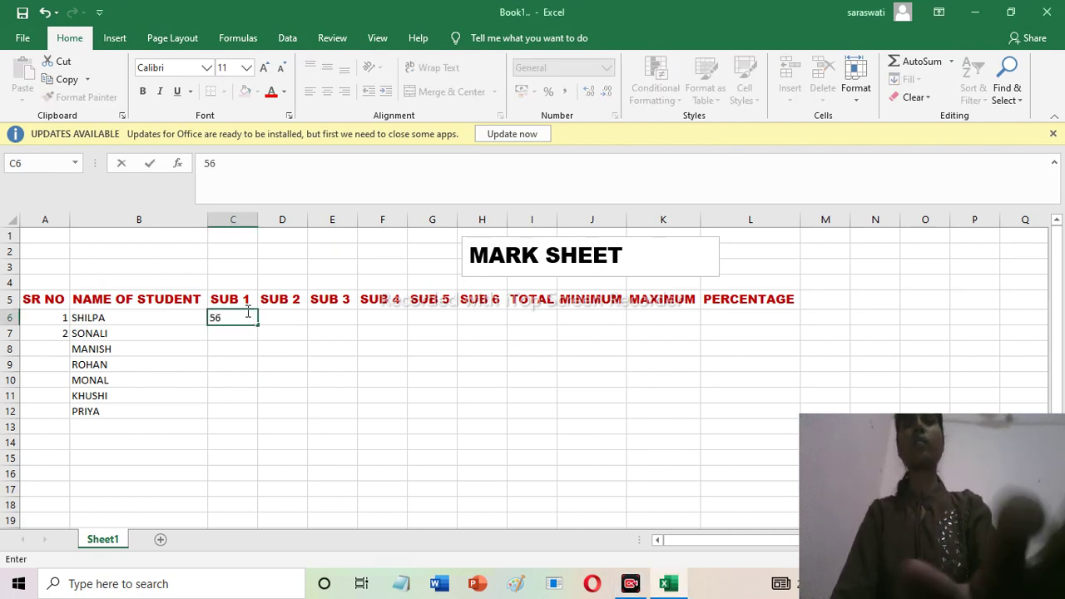
pyautogui.press('Tab')
pyautogui.write('67')
pyautogui.press('Tab')
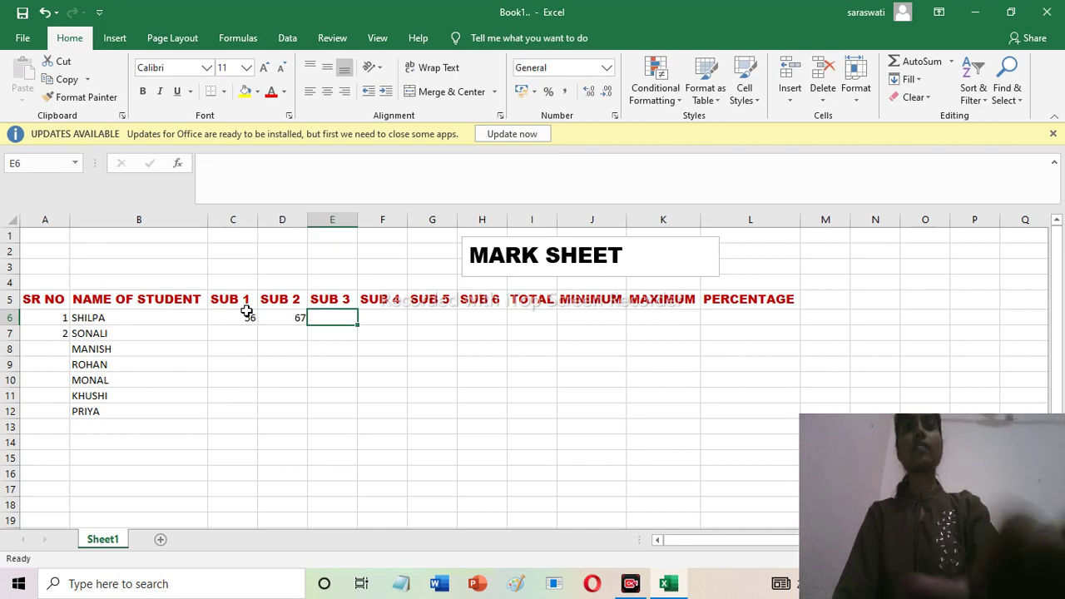
pyautogui.write('76')
pyautogui.press('Tab')
pyautogui.write('89')
pyautogui.press('Tab')
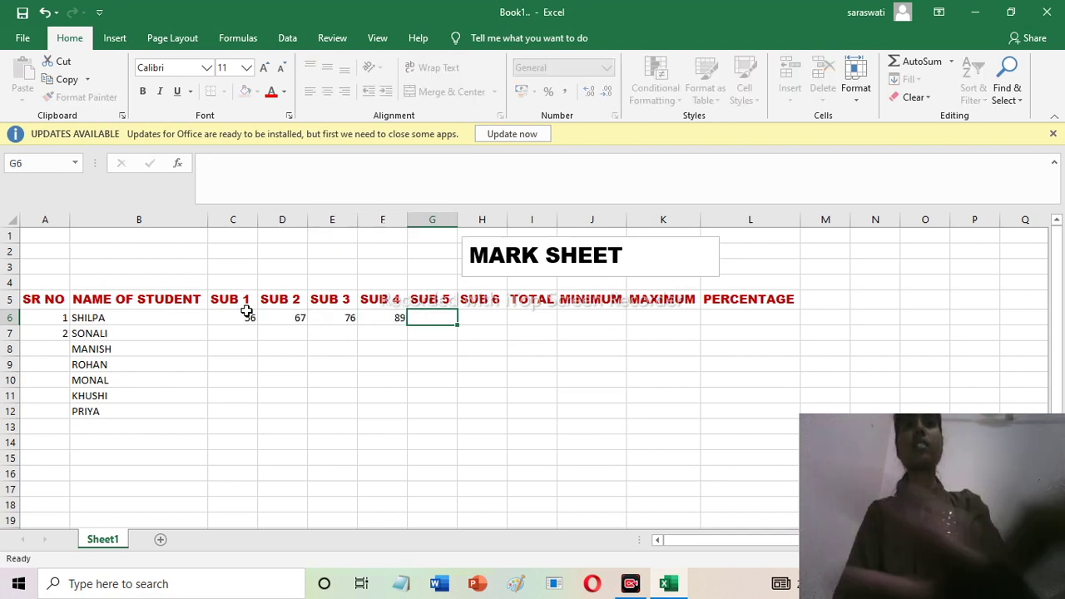
pyautogui.write('67')
pyautogui.press('Tab')
pyautogui.write('7')
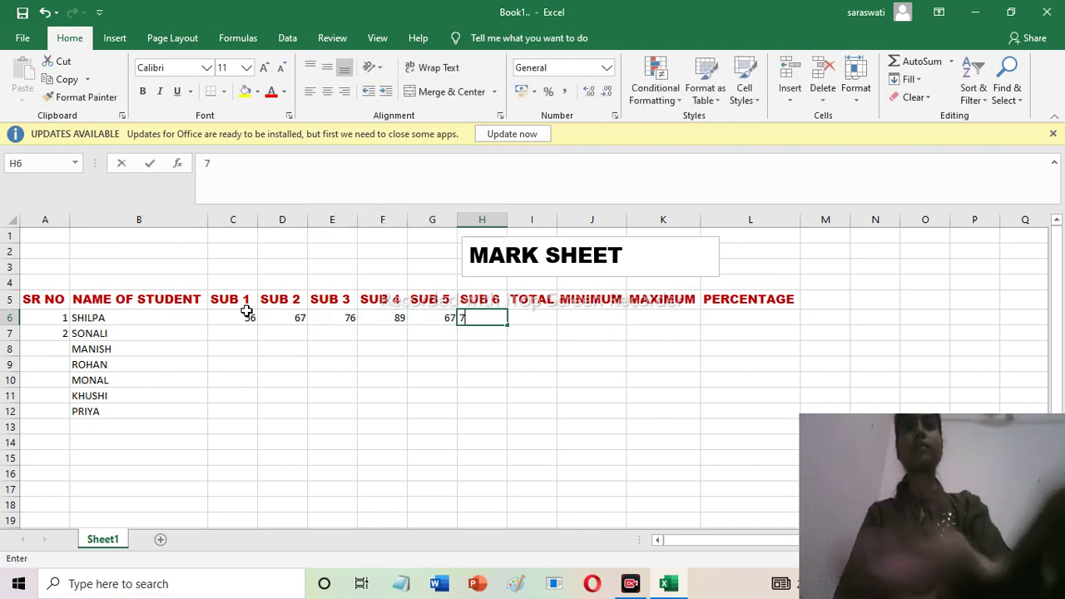
pyautogui.write('7')
pyautogui.press('Tab')
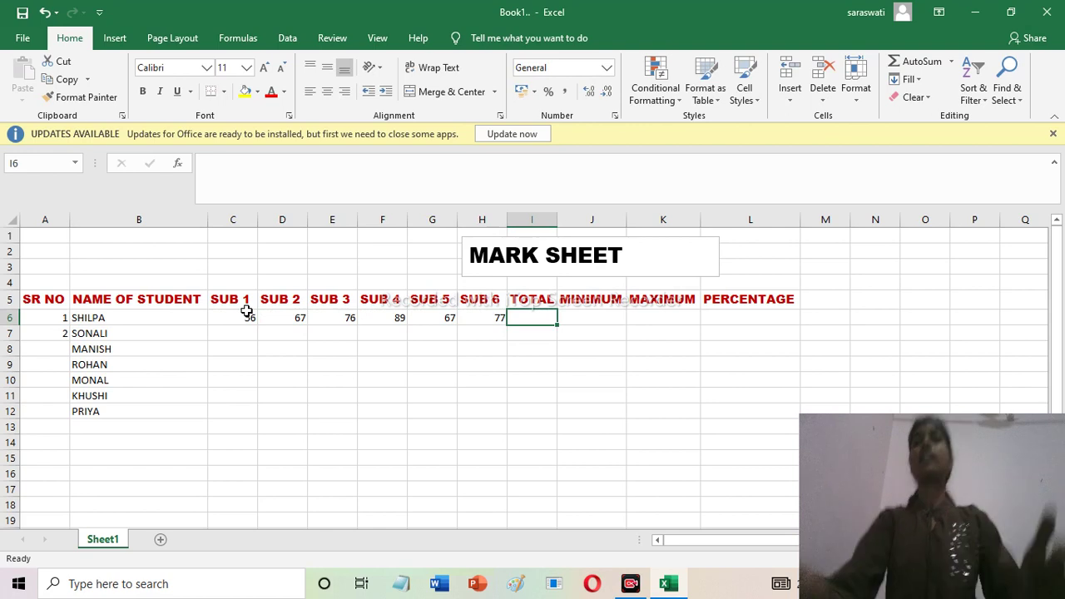
# Step: Enter =sum(C6:H6) in I6 so the first student's total reads 432
pyautogui.write('=sum')
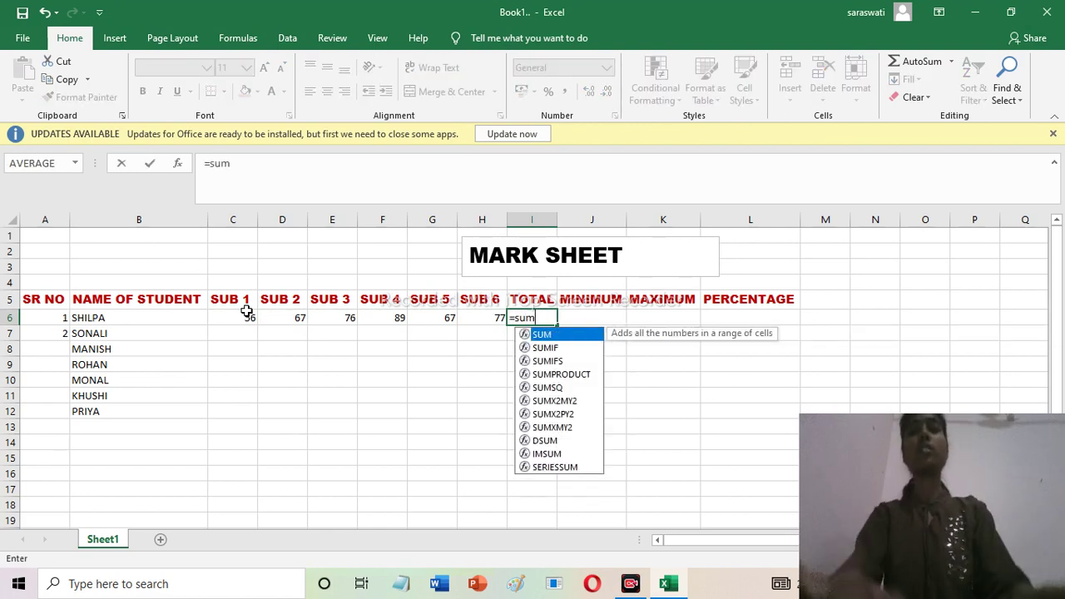
pyautogui.write('(')
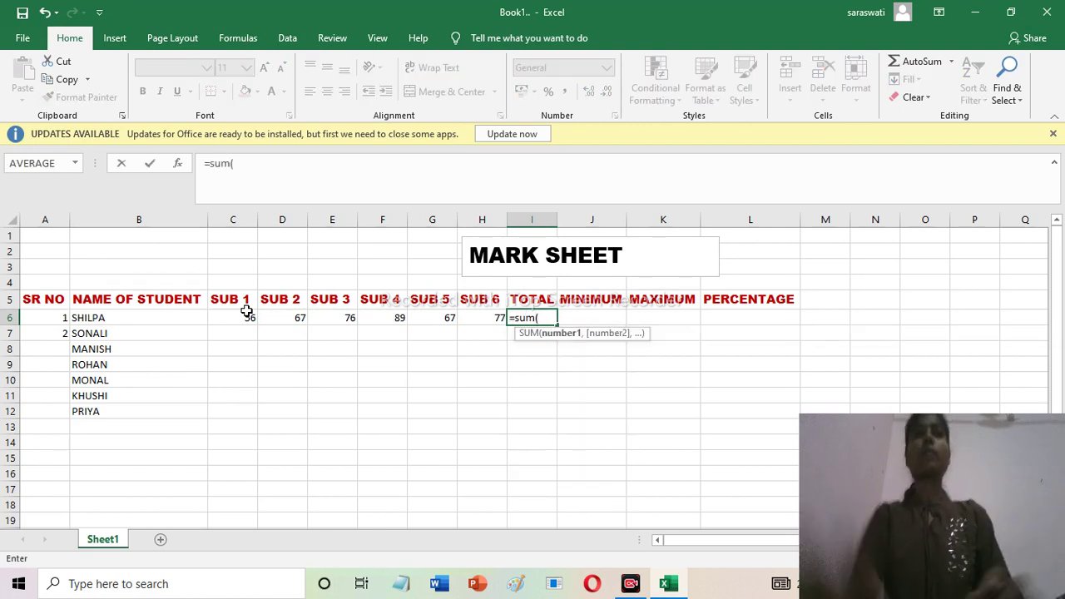
pyautogui.click(233, 313)
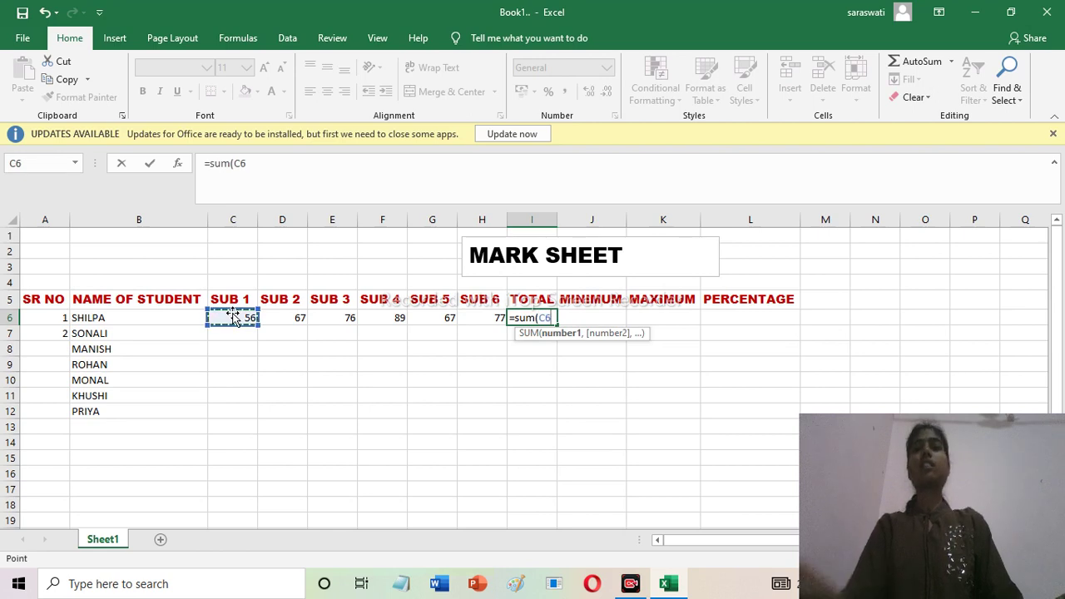
pyautogui.hotkey('shift', 'Right')
pyautogui.hotkey('shift', 'Right')
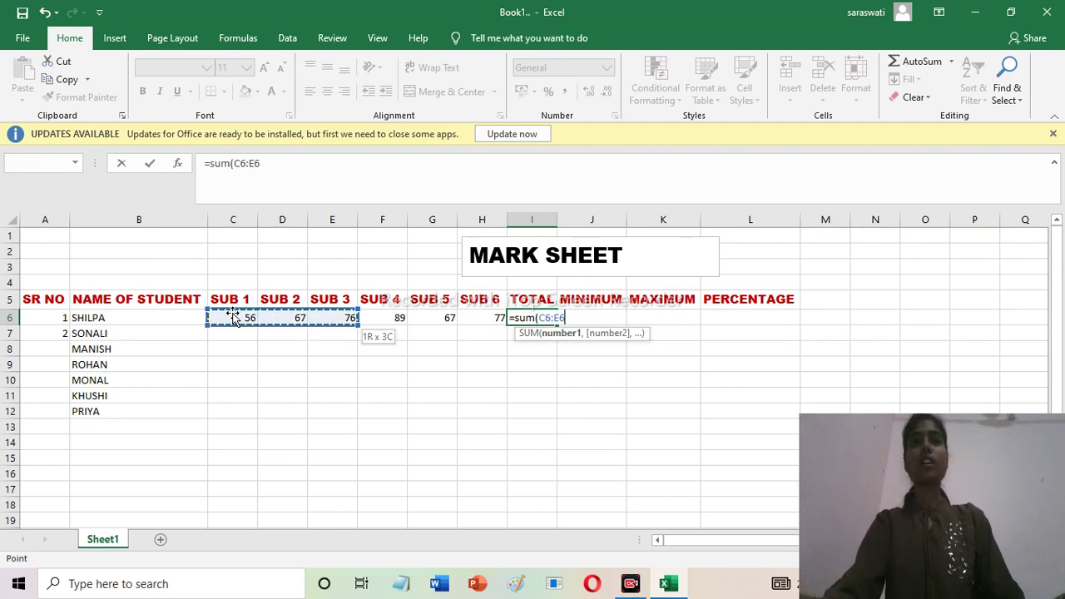
pyautogui.hotkey('shift', 'Right')
pyautogui.hotkey('shift', 'Right')
pyautogui.hotkey('shift', 'Right')
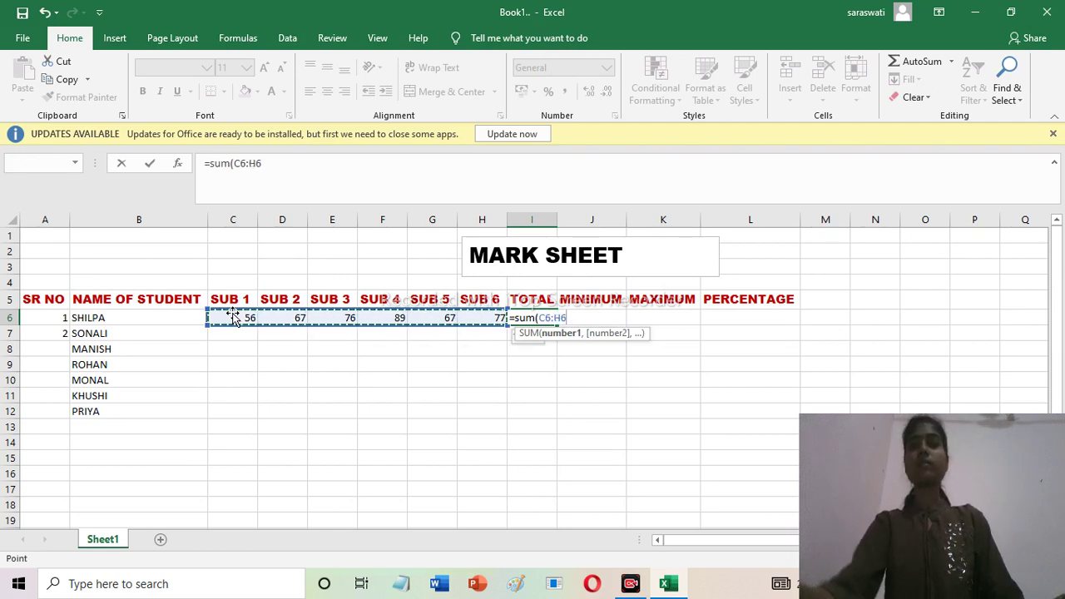
pyautogui.write(')')
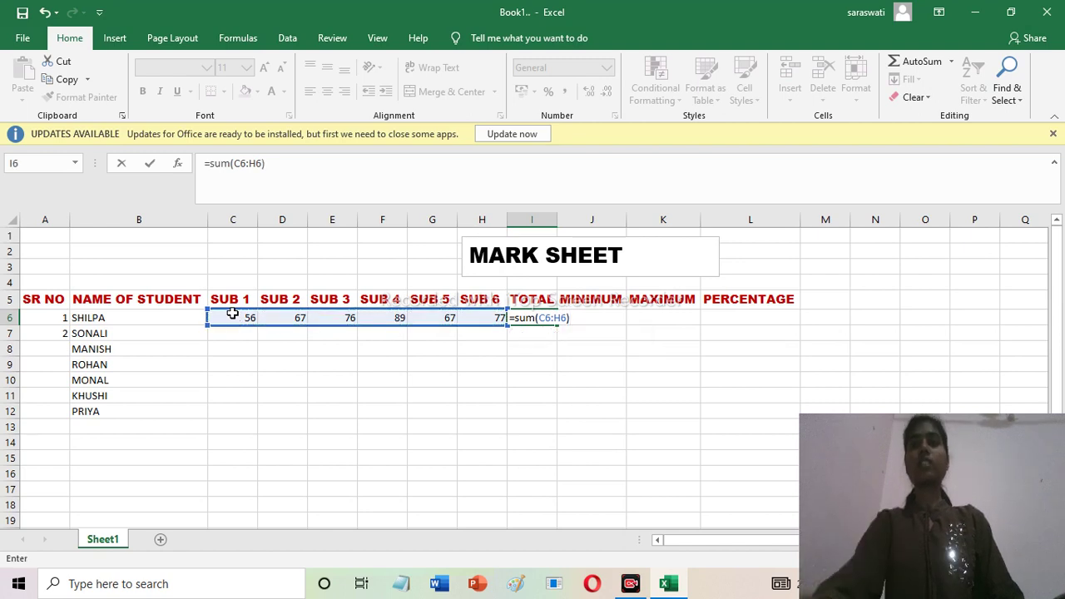
pyautogui.press('Return')
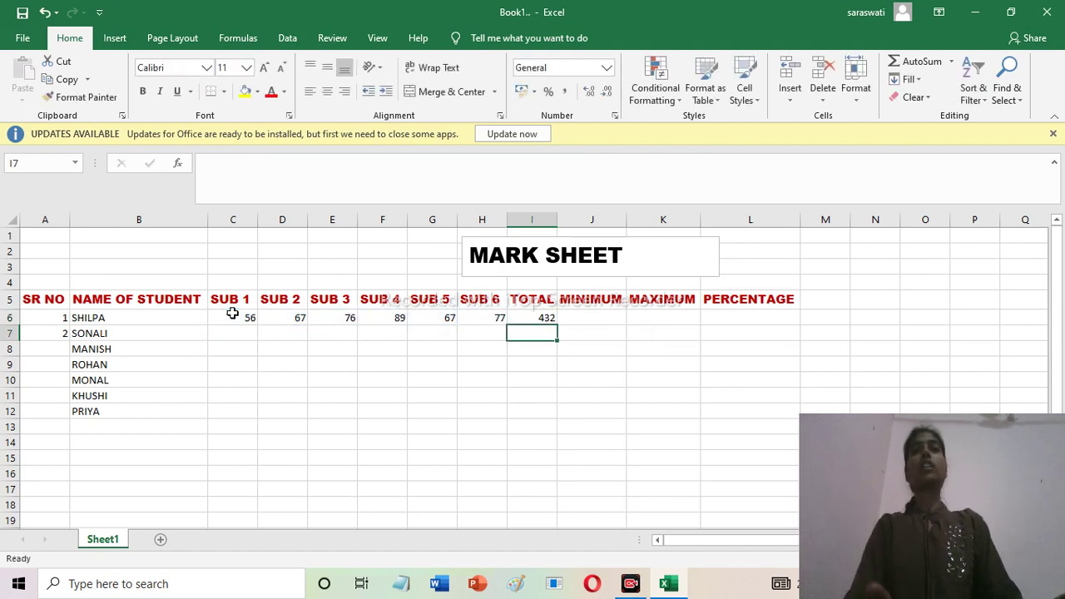
# Step: Put =min(C6:H6) in J6, giving a minimum mark of 56
pyautogui.click(583, 315)
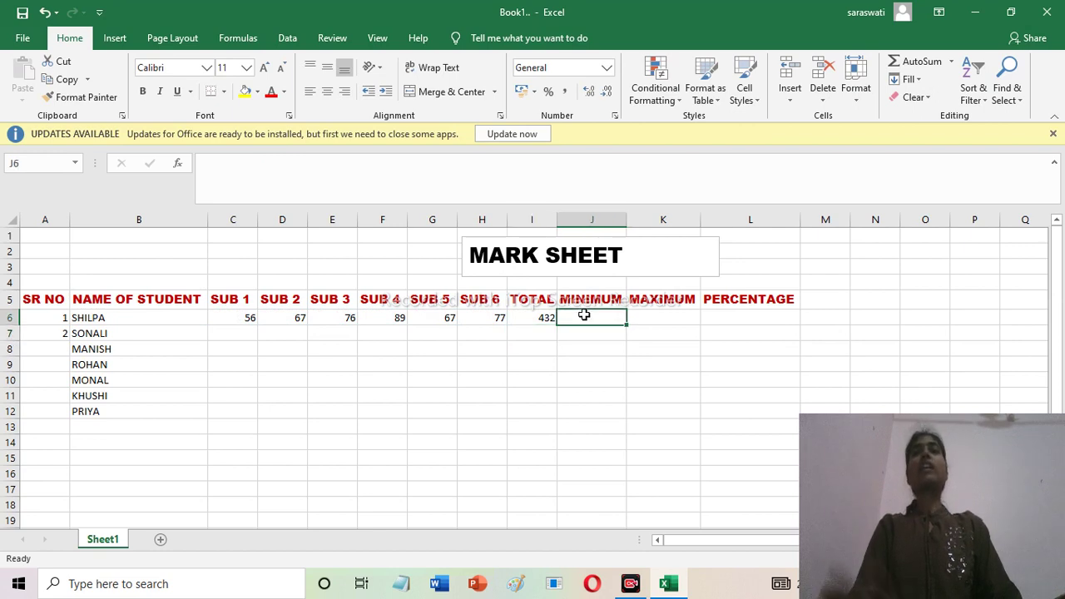
pyautogui.write('=')
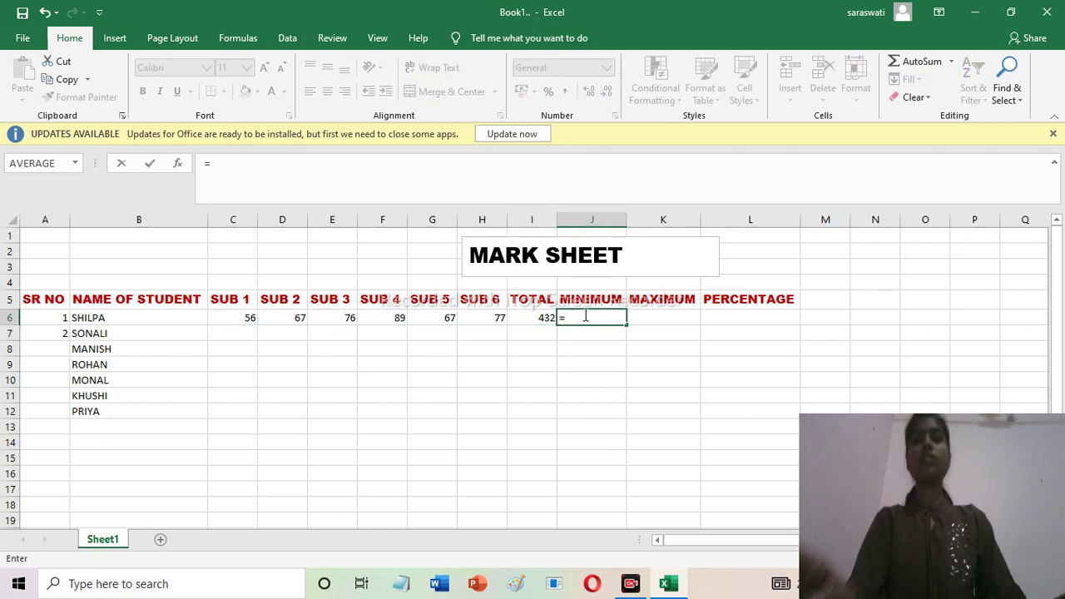
pyautogui.write('min')
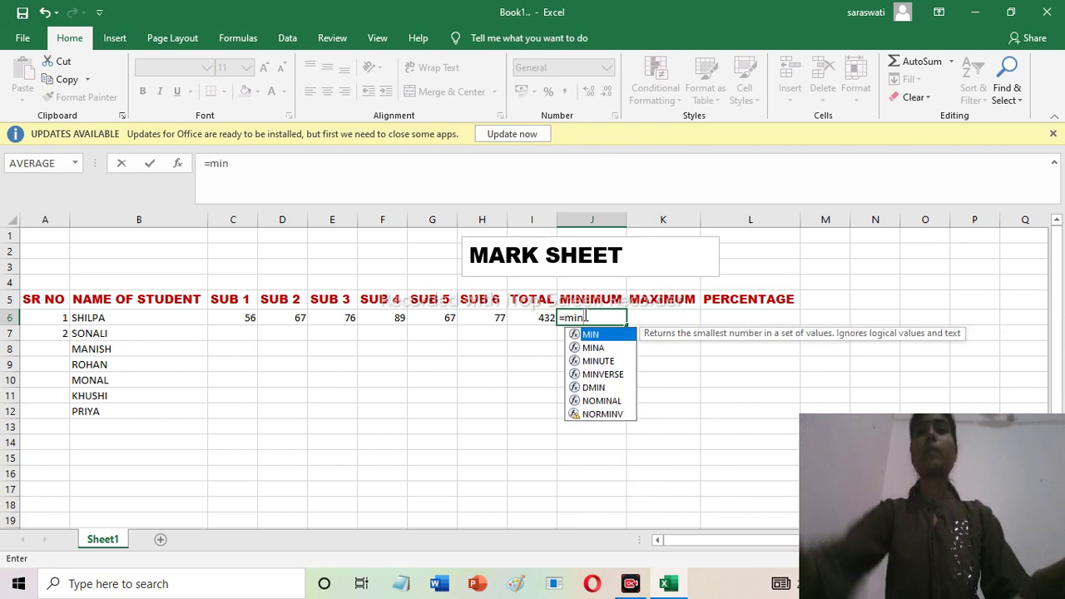
pyautogui.write('(')
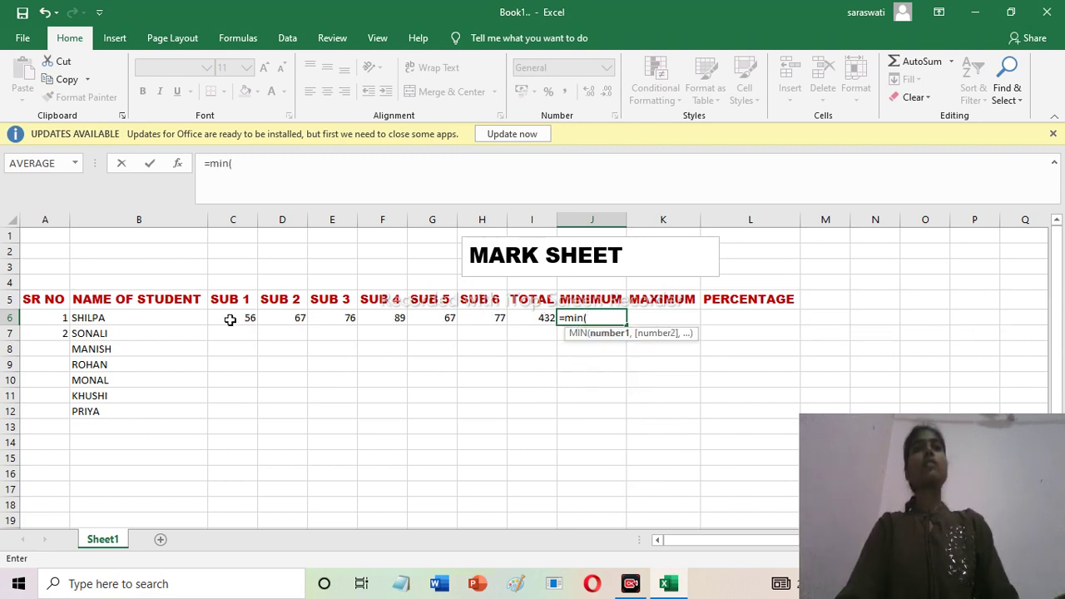
pyautogui.click(230, 319)
pyautogui.hotkey('shift', 'Right')
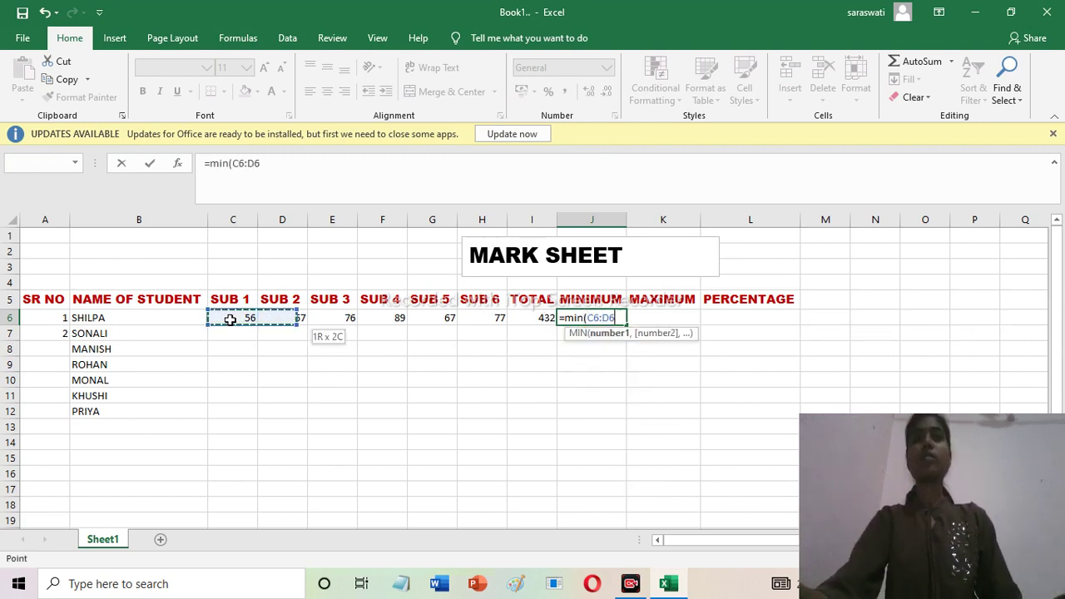
pyautogui.hotkey('shift', 'Right')
pyautogui.hotkey('shift', 'Right')
pyautogui.hotkey('shift', 'Right')
pyautogui.hotkey('shift', 'Left')
pyautogui.hotkey('shift', 'Left')
pyautogui.hotkey('shift', 'Left')
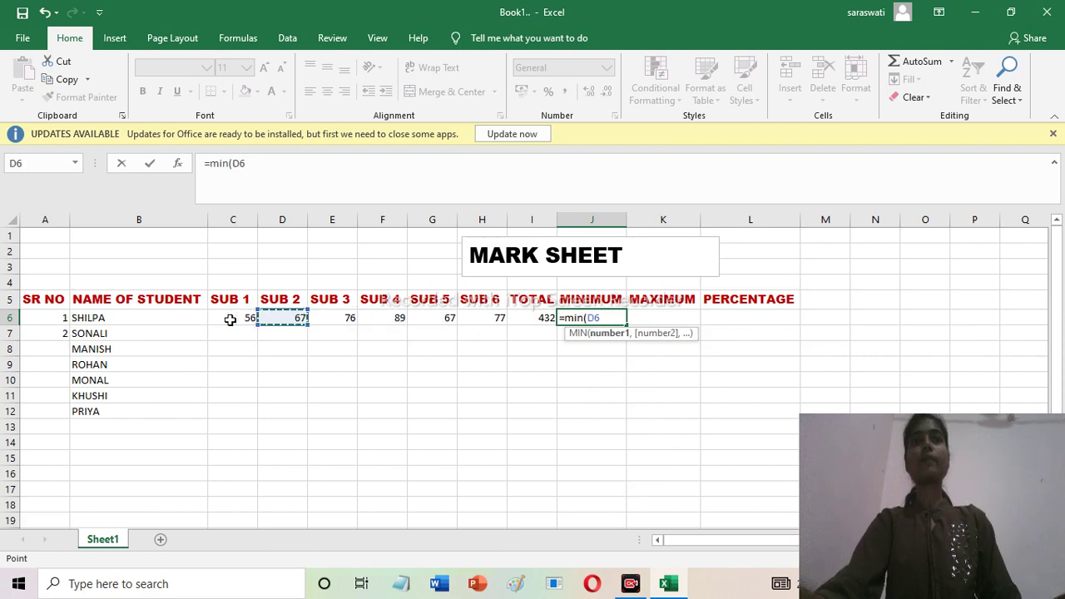
pyautogui.hotkey('shift', 'Left')
pyautogui.hotkey('shift', 'Right')
pyautogui.hotkey('shift', 'Right')
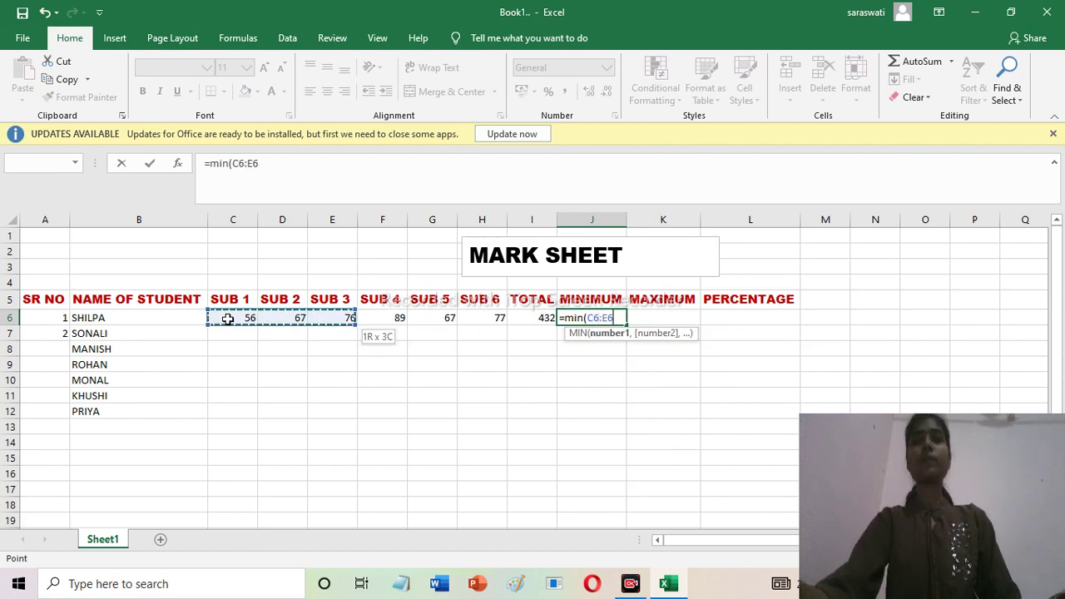
pyautogui.hotkey('shift', 'Right')
pyautogui.hotkey('shift', 'Right')
pyautogui.hotkey('shift', 'Right')
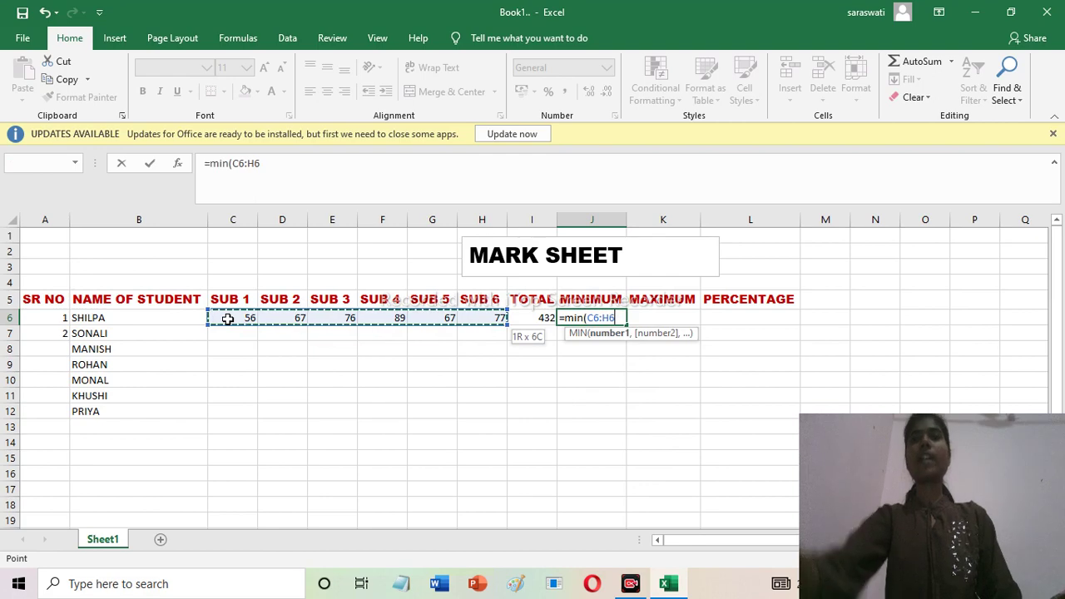
pyautogui.write(')')
pyautogui.press('Return')
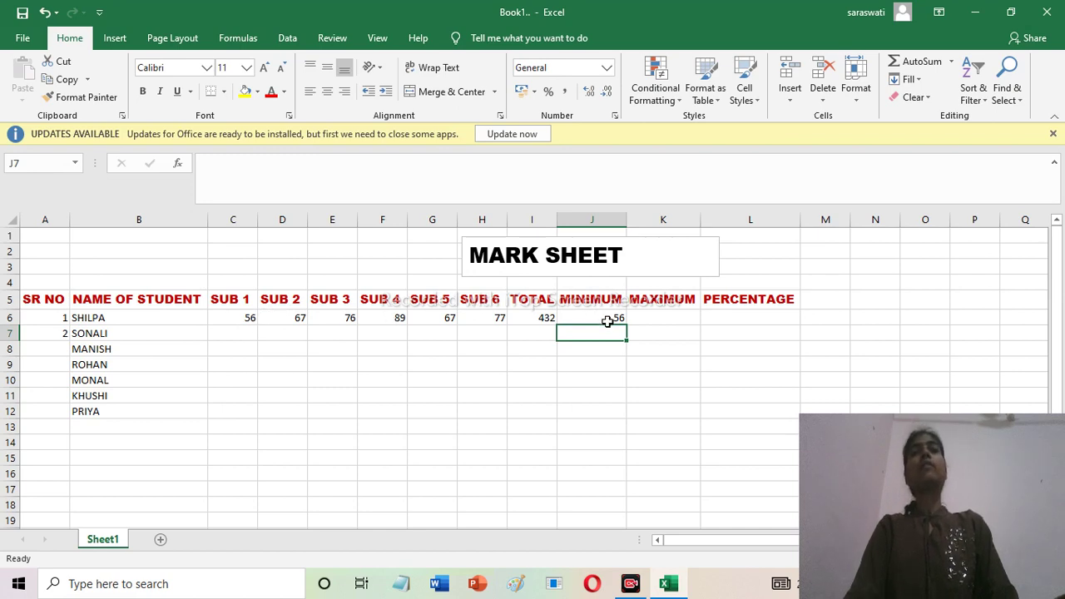
# Step: Put =max(C6:H6) in K6 so the maximum shows 89
pyautogui.click(692, 319)
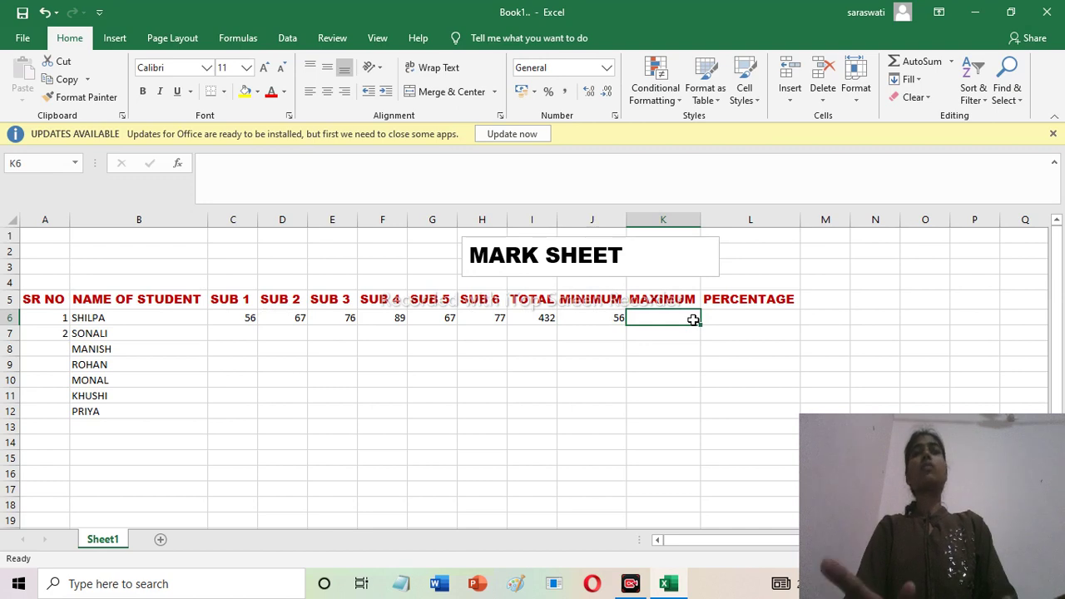
pyautogui.write('=')
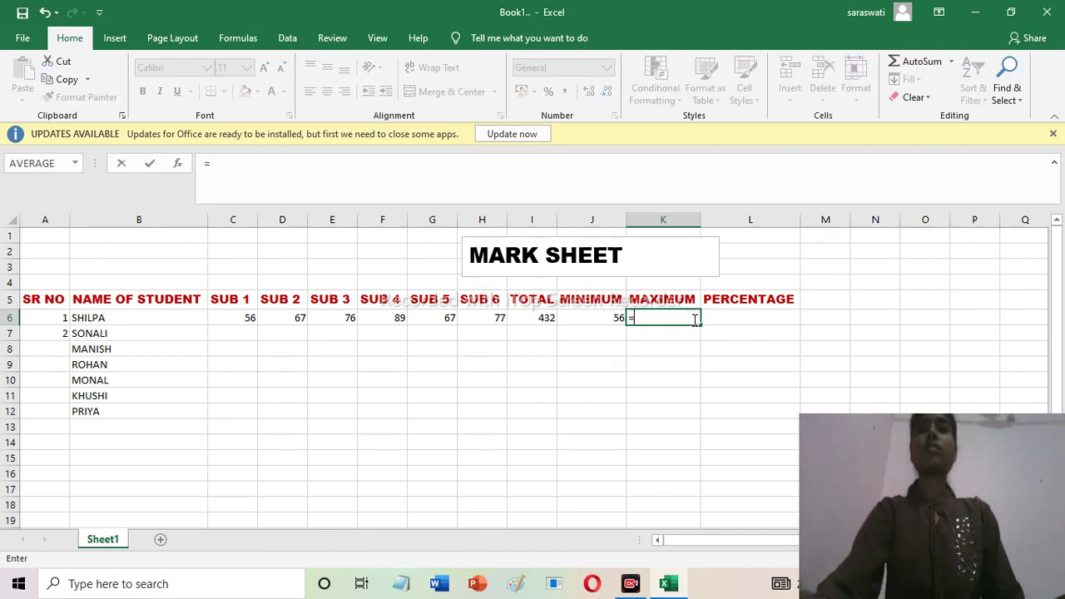
pyautogui.write('m')
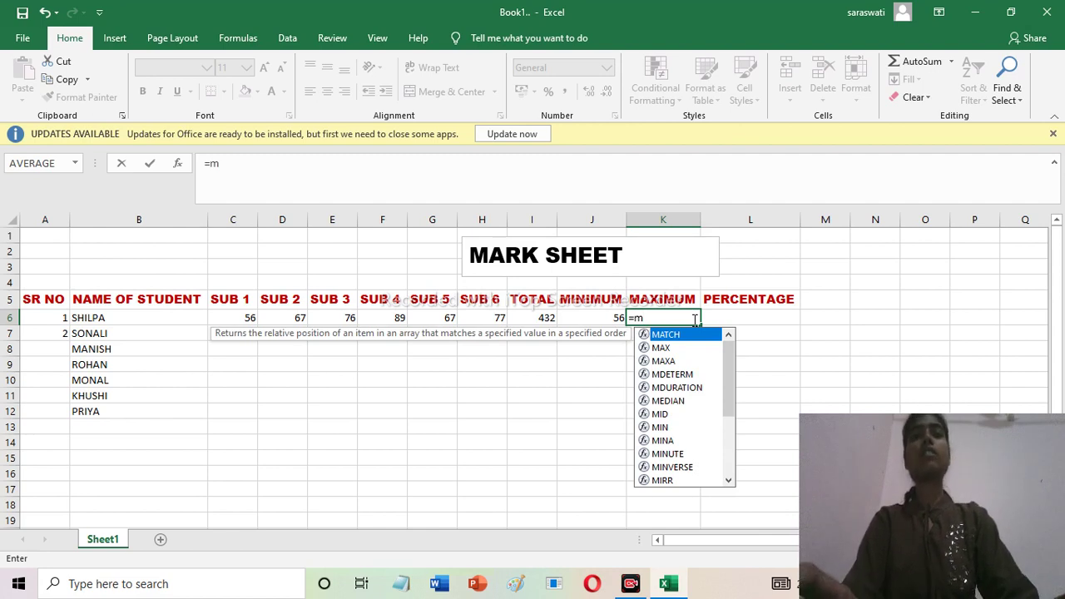
pyautogui.write('ax')
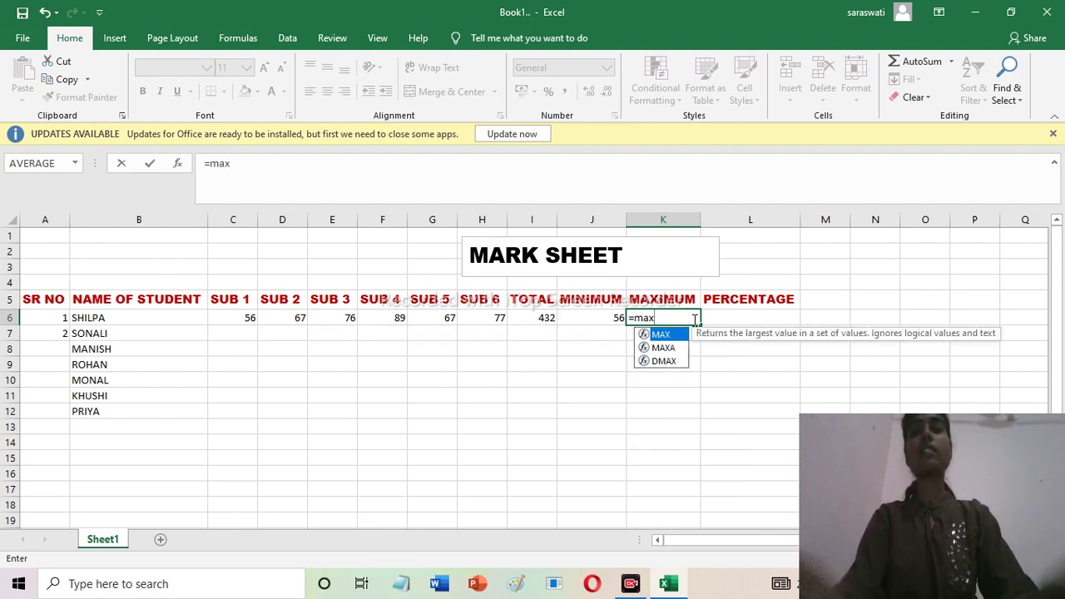
pyautogui.write('(')
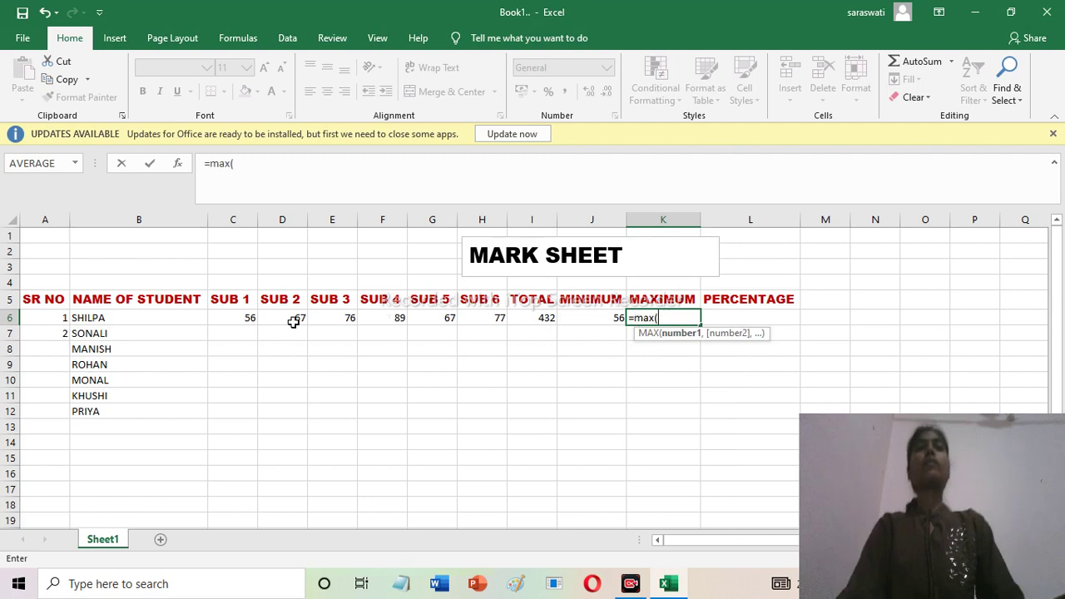
pyautogui.click(247, 319)
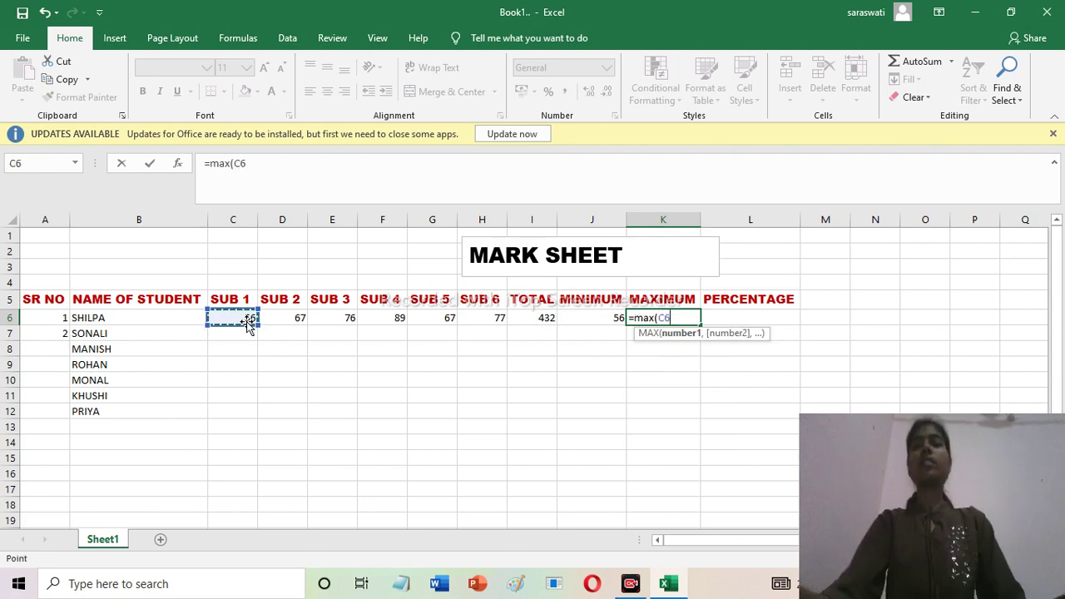
pyautogui.hotkey('shift', 'Right')
pyautogui.hotkey('shift', 'Right')
pyautogui.hotkey('shift', 'Right')
pyautogui.hotkey('shift', 'Right')
pyautogui.hotkey('shift', 'Right')
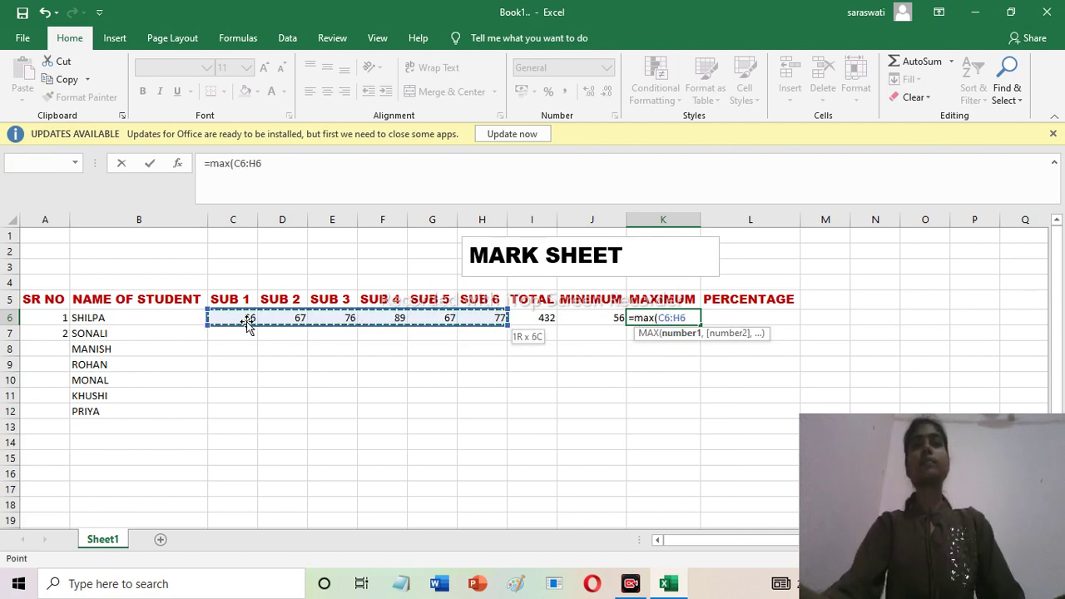
pyautogui.write(')')
pyautogui.press('Return')
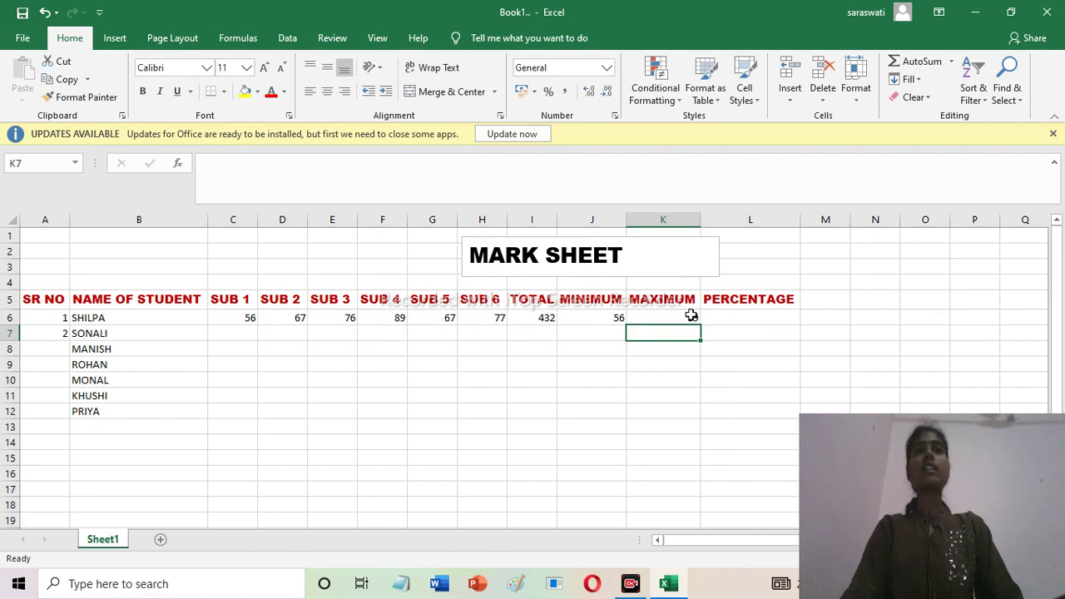
# Step: Enter =I6/600*100 in L6 so the first student's percentage shows 72
pyautogui.click(728, 317)
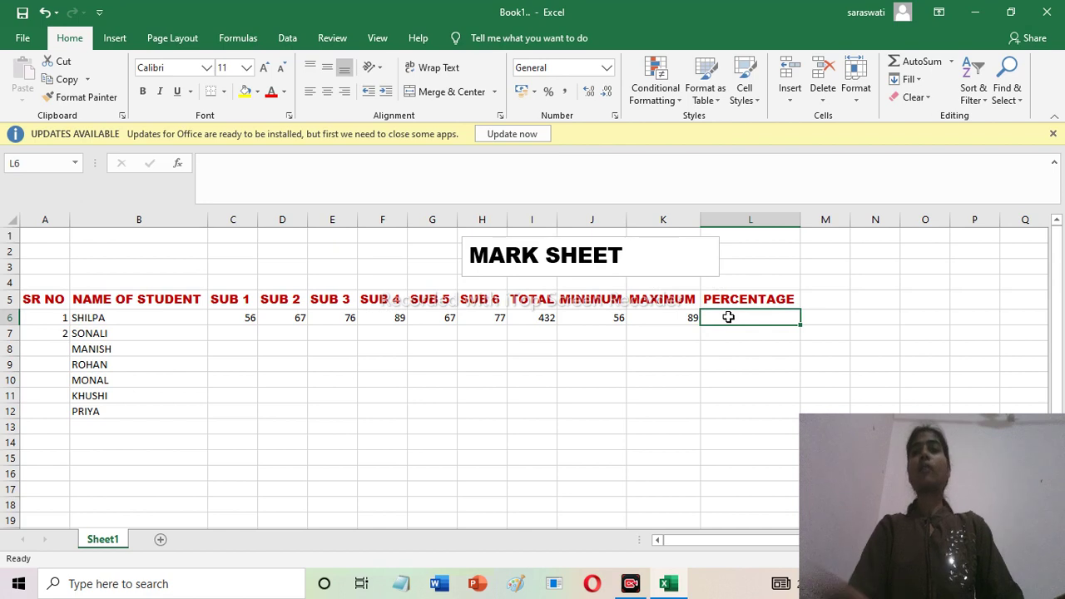
pyautogui.write('=')
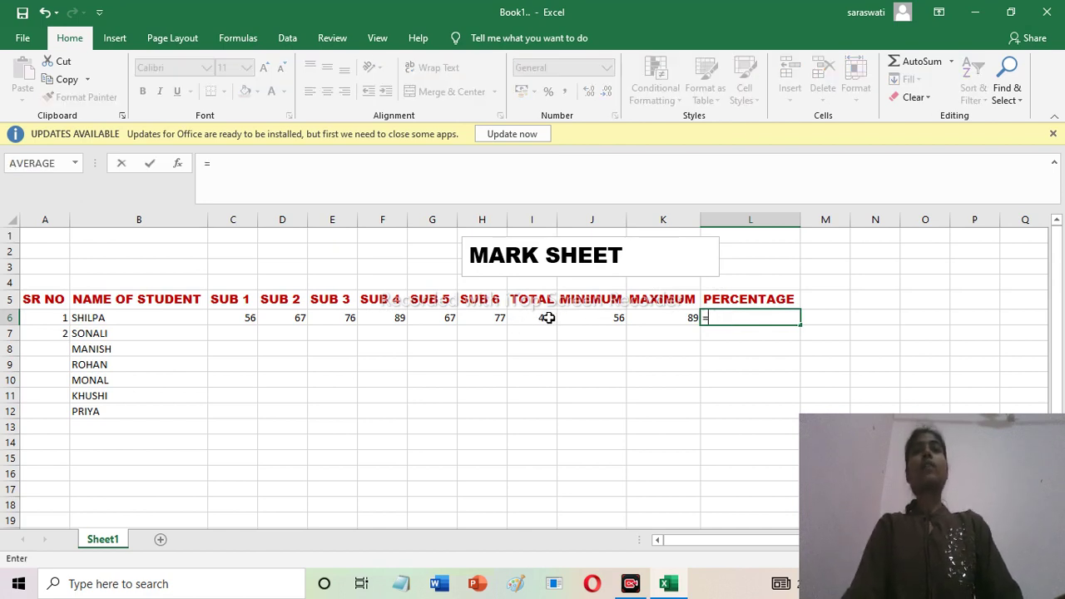
pyautogui.click(549, 318)
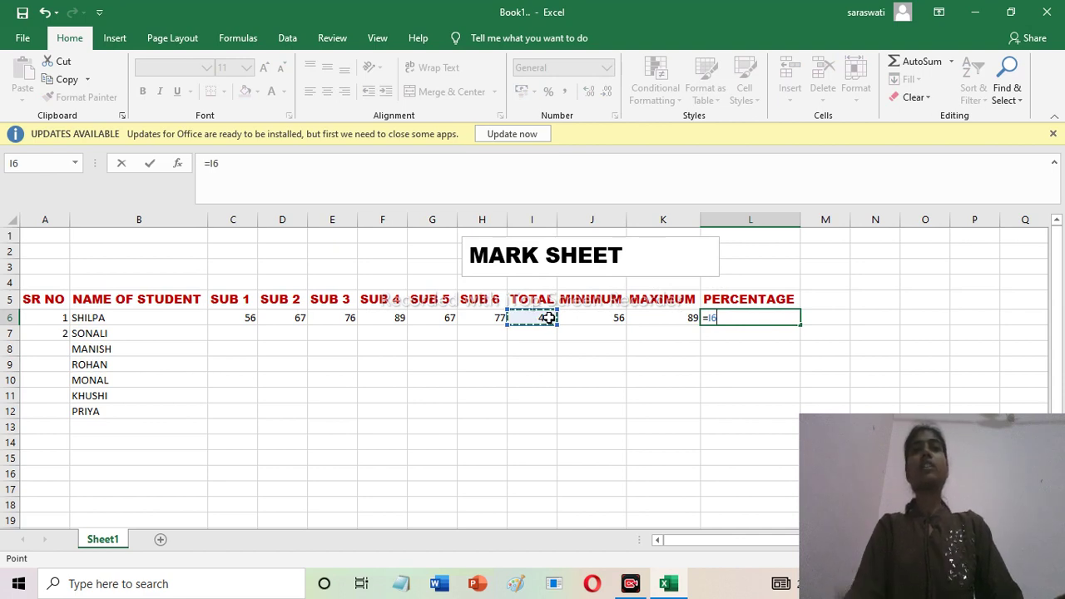
pyautogui.write('/')
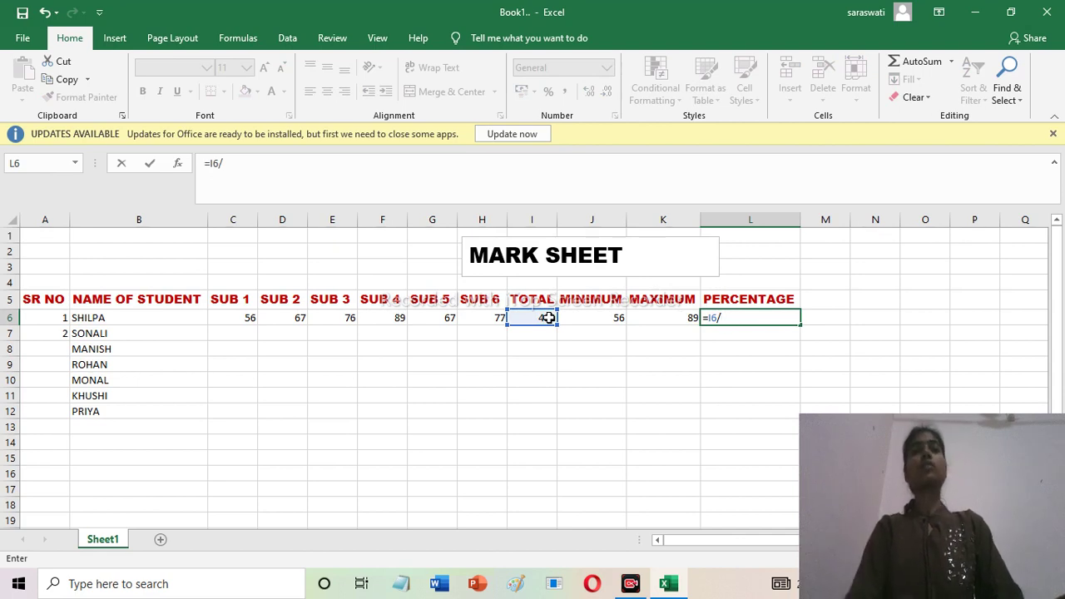
pyautogui.write('600')
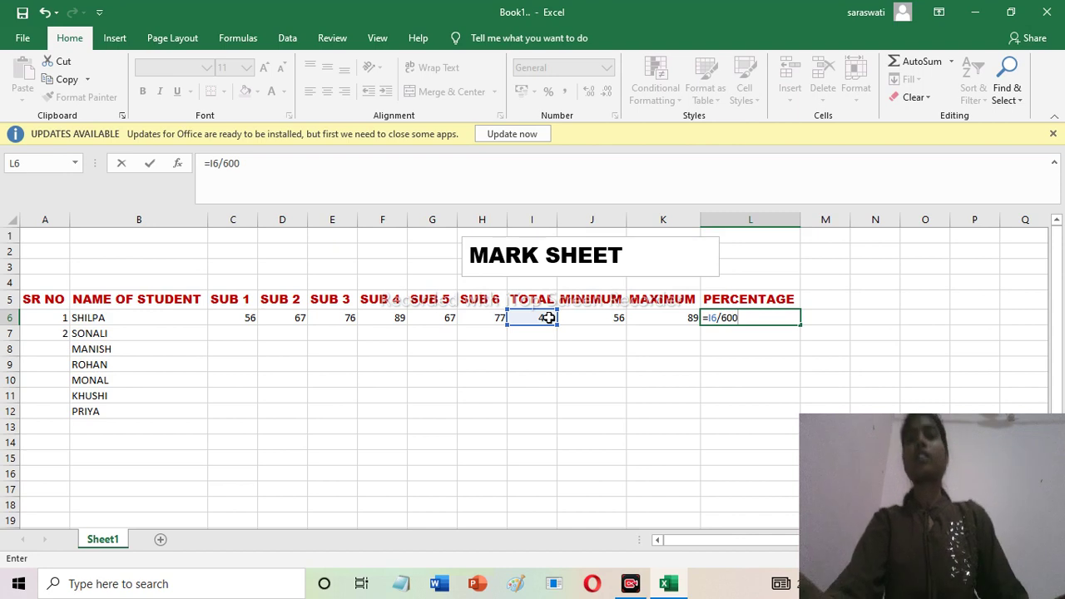
pyautogui.write('*')
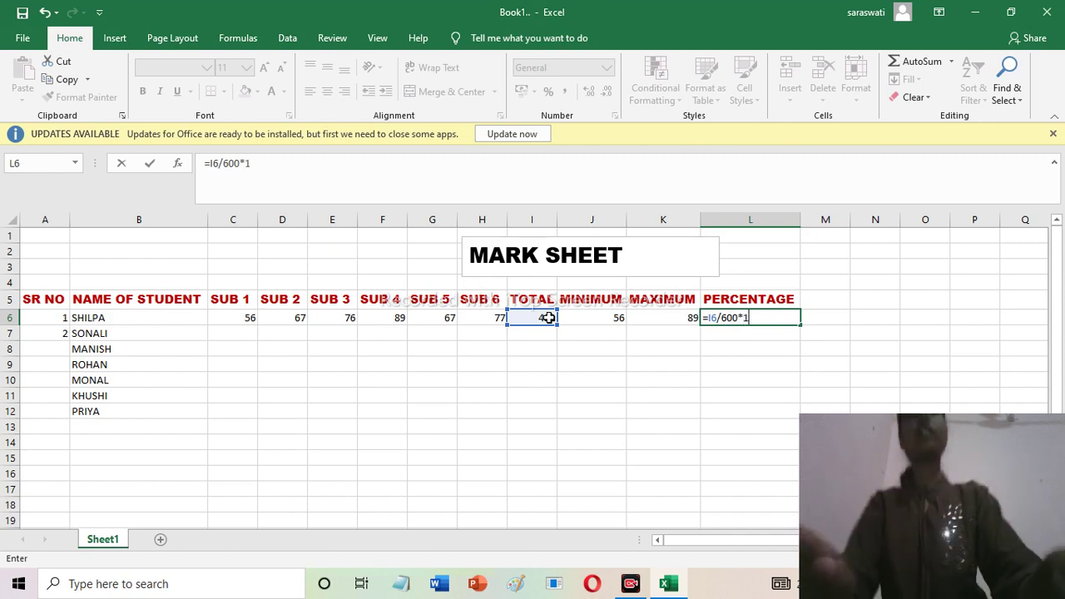
pyautogui.write('100')
pyautogui.press('Return')
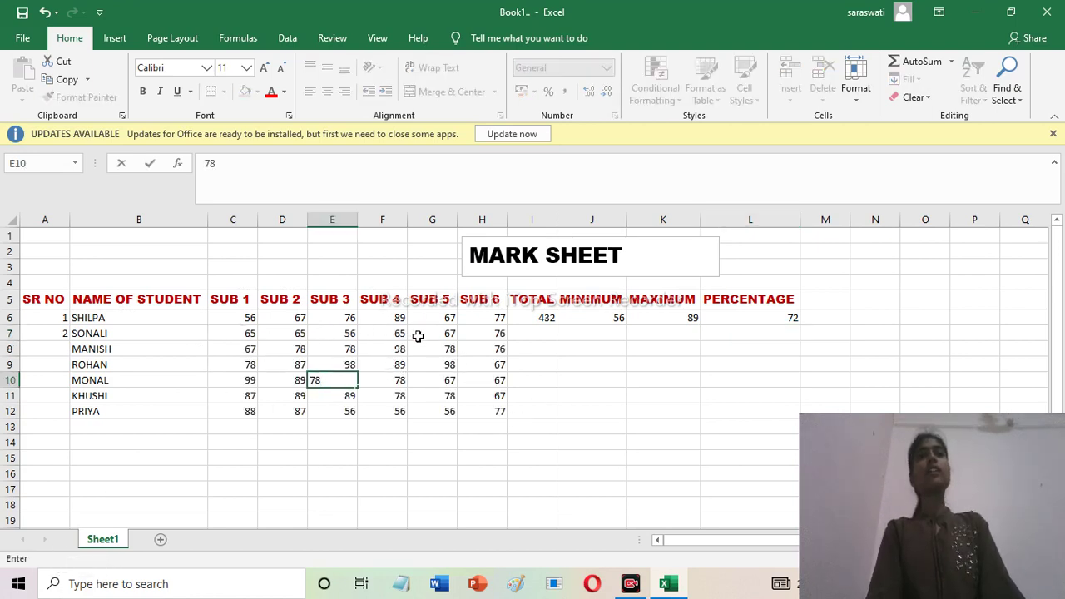
# Step: Finish entering the remaining six students' subject marks in C7:H12
pyautogui.click(553, 334)
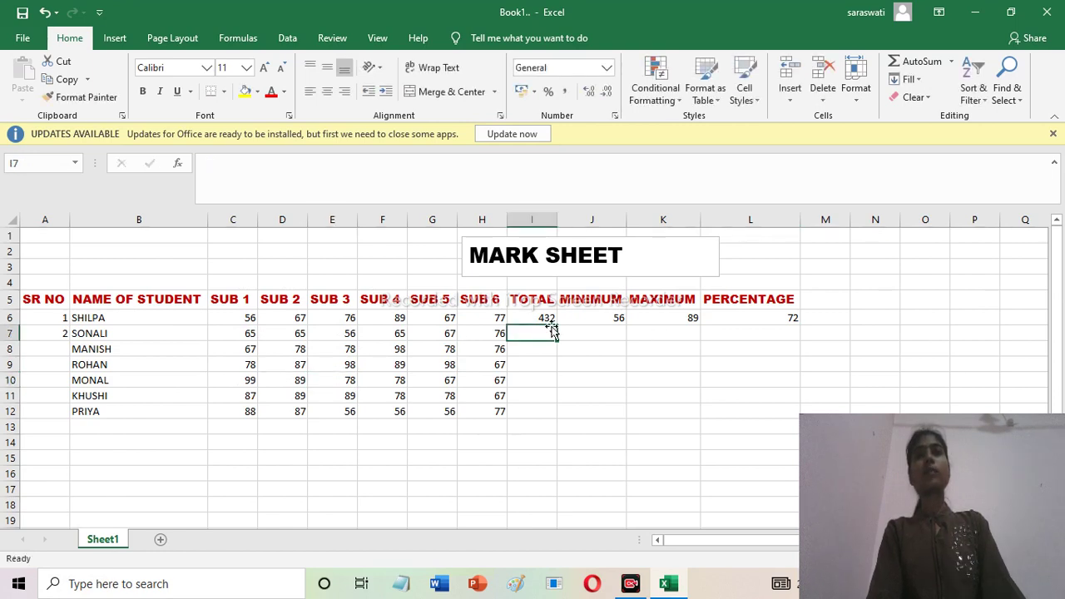
# Step: Fill the TOTAL formula from I6 and the MINIMUM formula from J6 down to row 12
pyautogui.click(548, 319)
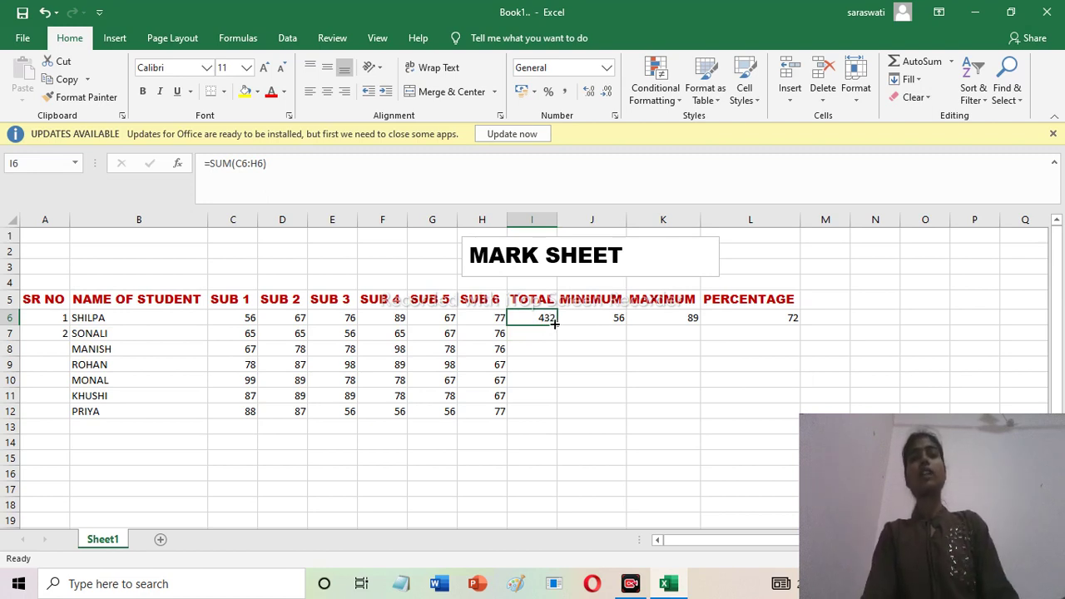
pyautogui.moveTo(554, 323); pyautogui.dragTo(554, 415)
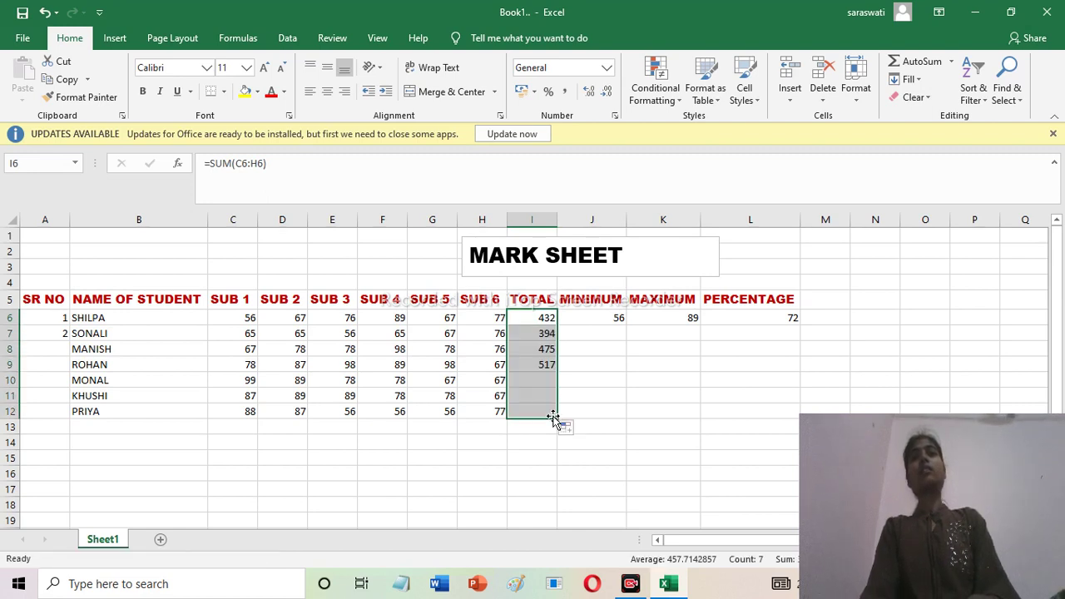
pyautogui.click(600, 319)
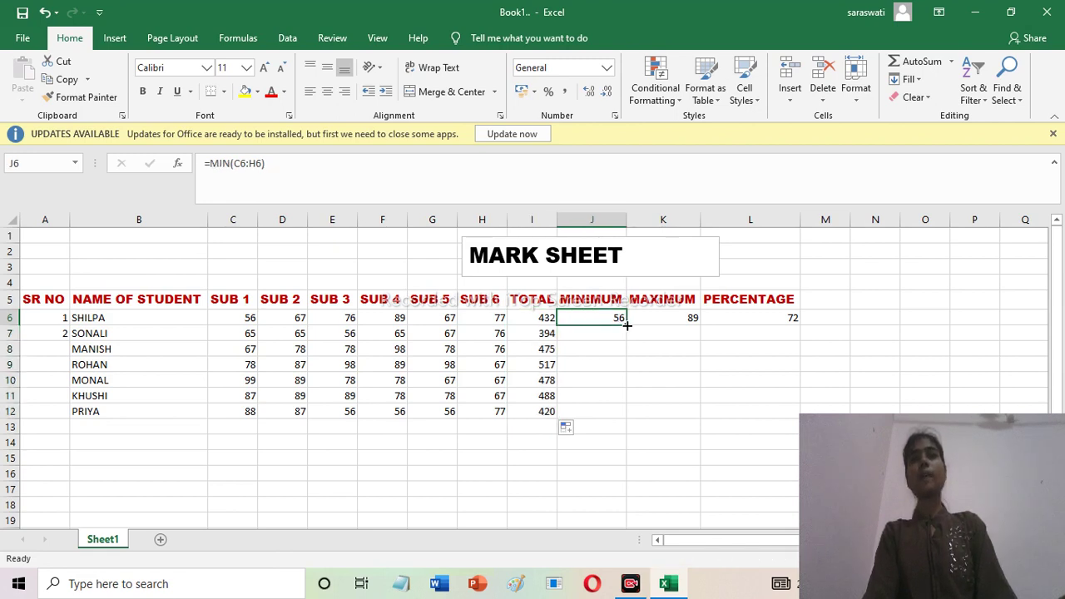
pyautogui.moveTo(626, 325); pyautogui.dragTo(625, 404)
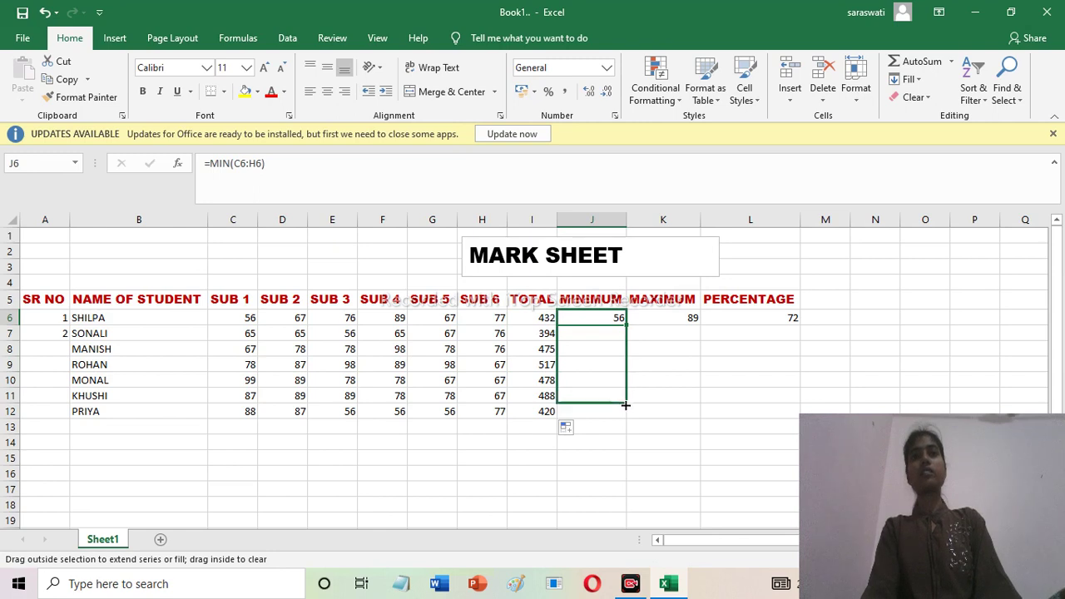
pyautogui.moveTo(625, 421); pyautogui.dragTo(626, 420)
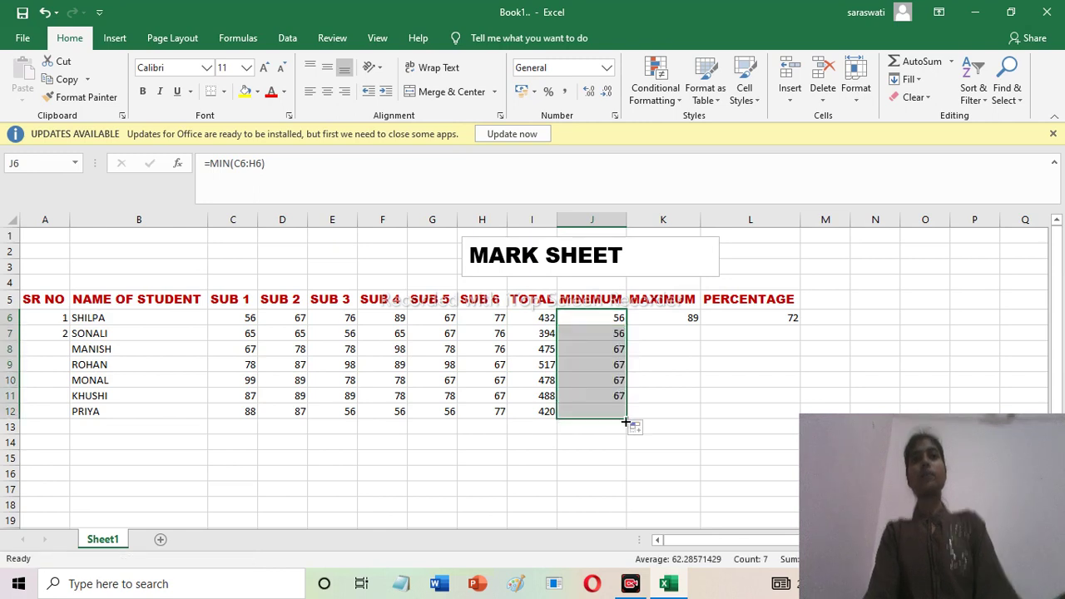
# Step: Fill the MAXIMUM formula from K6 and PERCENTAGE formula from L6 down to row 12
pyautogui.click(690, 315)
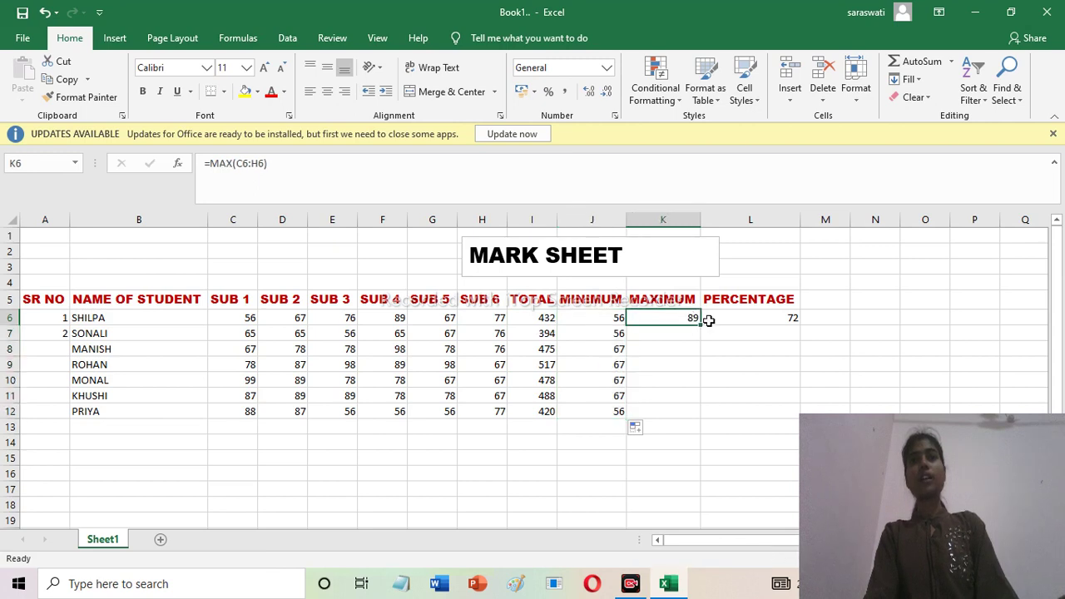
pyautogui.moveTo(698, 324); pyautogui.dragTo(700, 421)
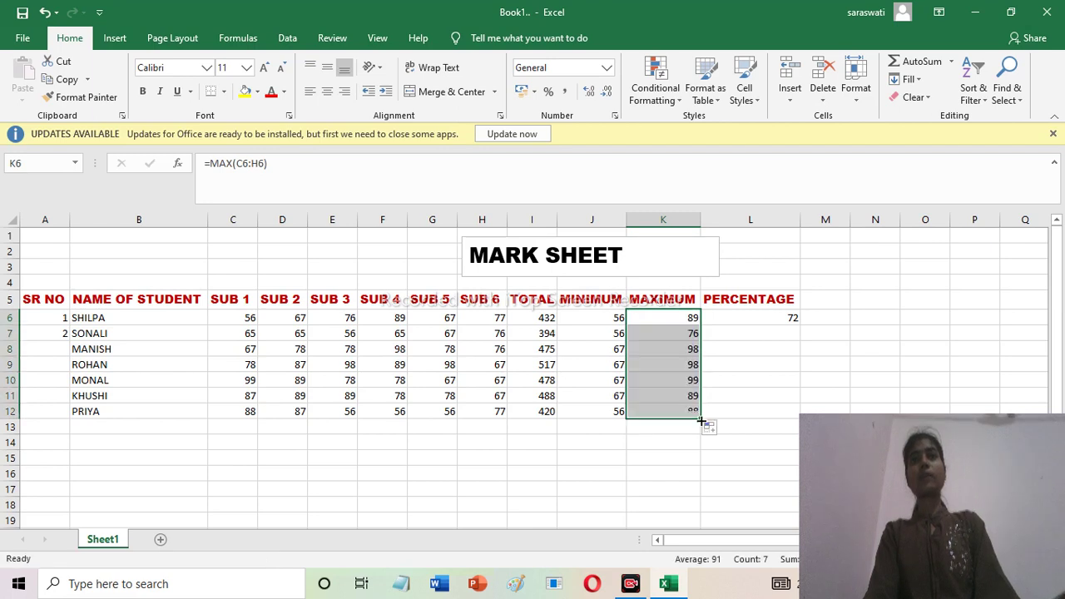
pyautogui.click(781, 311)
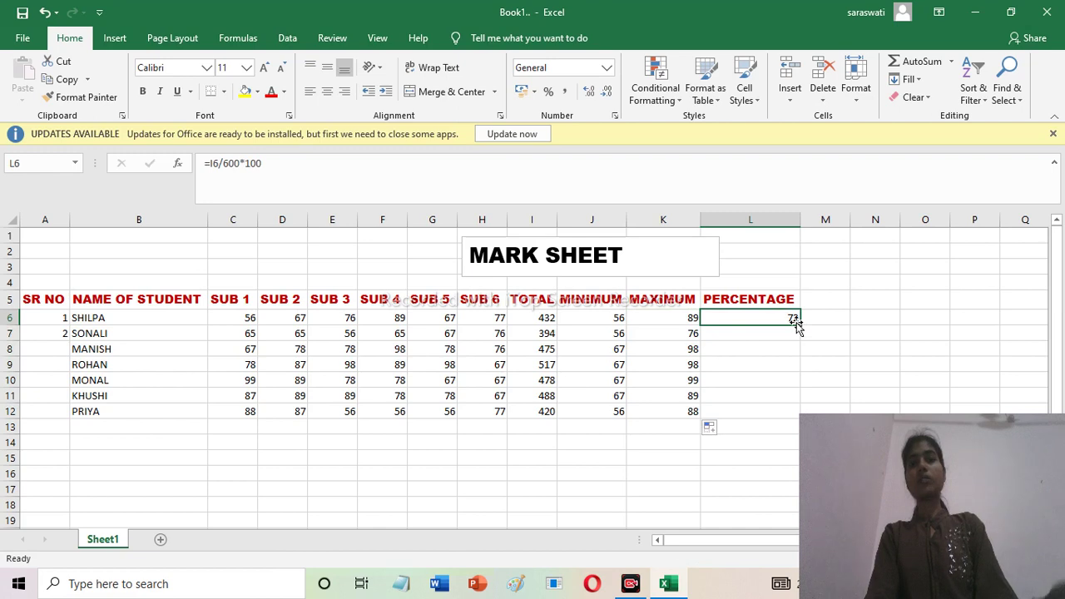
pyautogui.moveTo(799, 323); pyautogui.dragTo(798, 415)
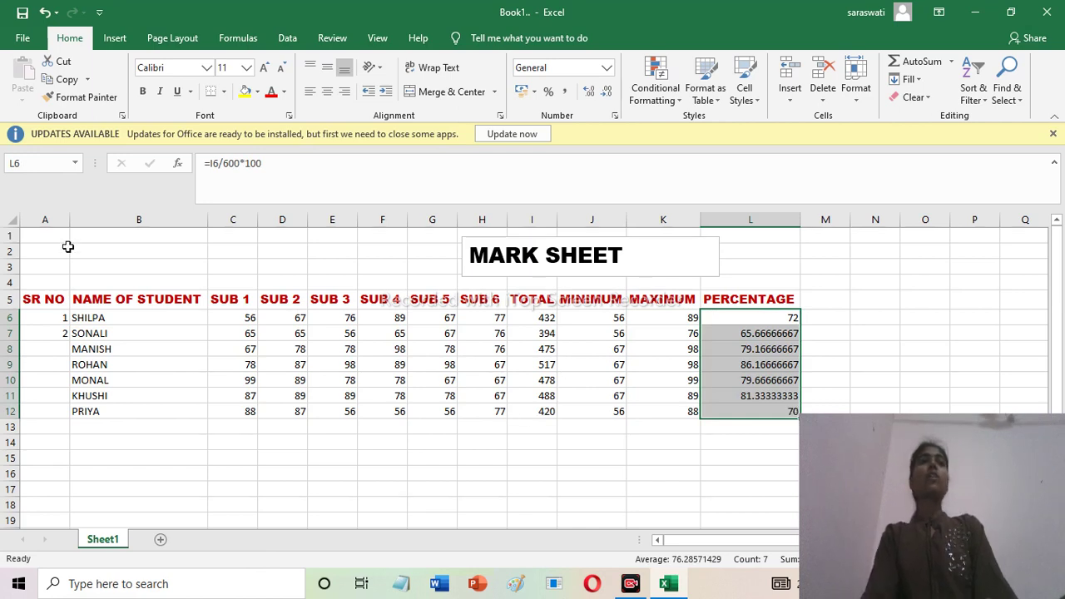
# Step: Extend the serial numbers 1 and 2 in column A down to A12, numbering 1–7
pyautogui.click(63, 324)
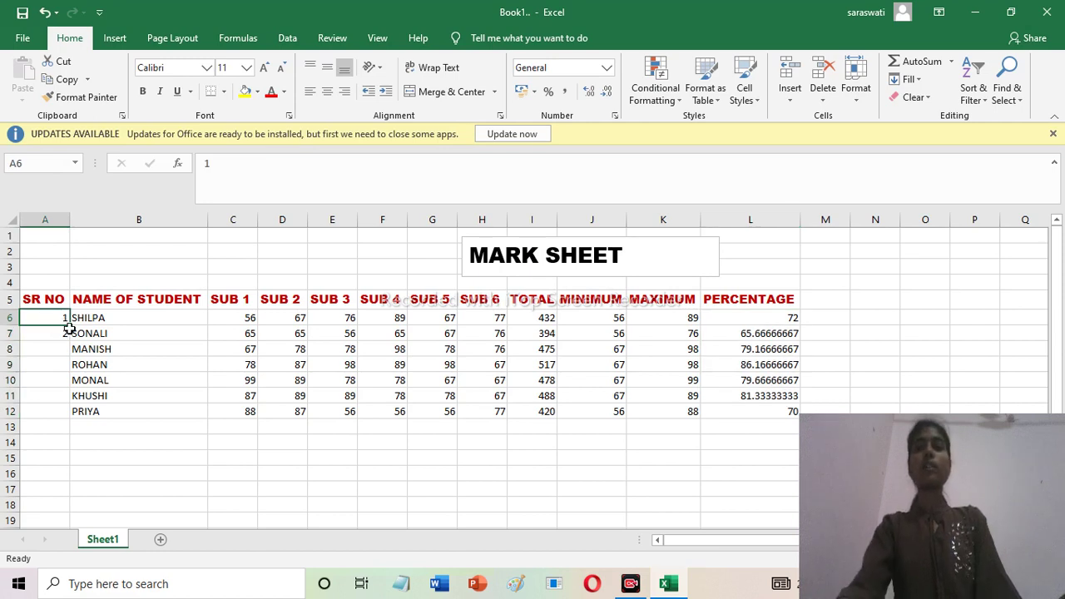
pyautogui.moveTo(69, 323); pyautogui.dragTo(70, 333)
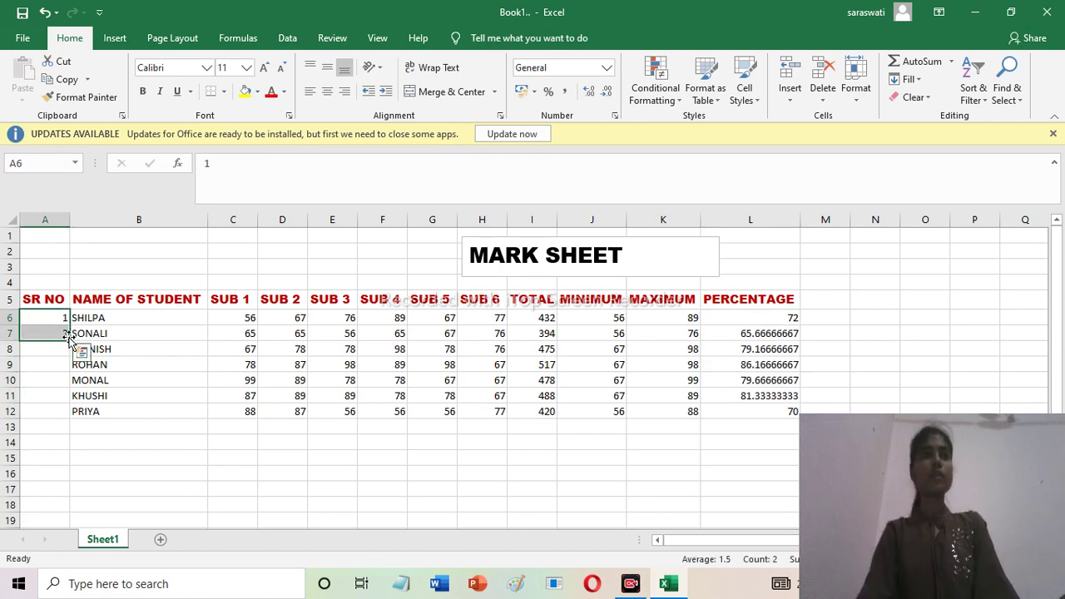
pyautogui.moveTo(70, 343); pyautogui.dragTo(70, 343)
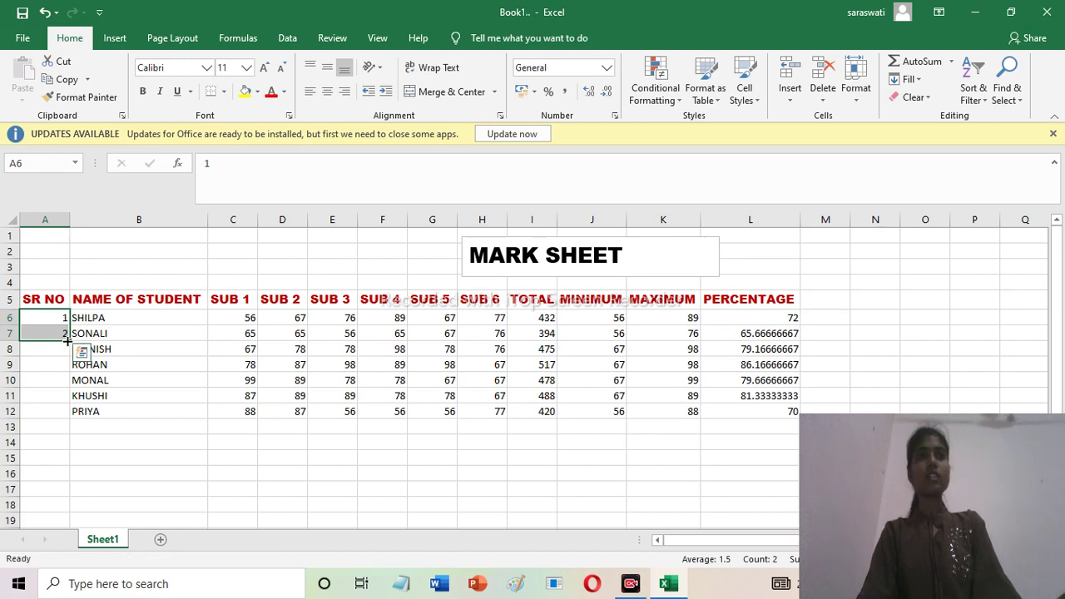
pyautogui.moveTo(70, 342); pyautogui.dragTo(68, 420)
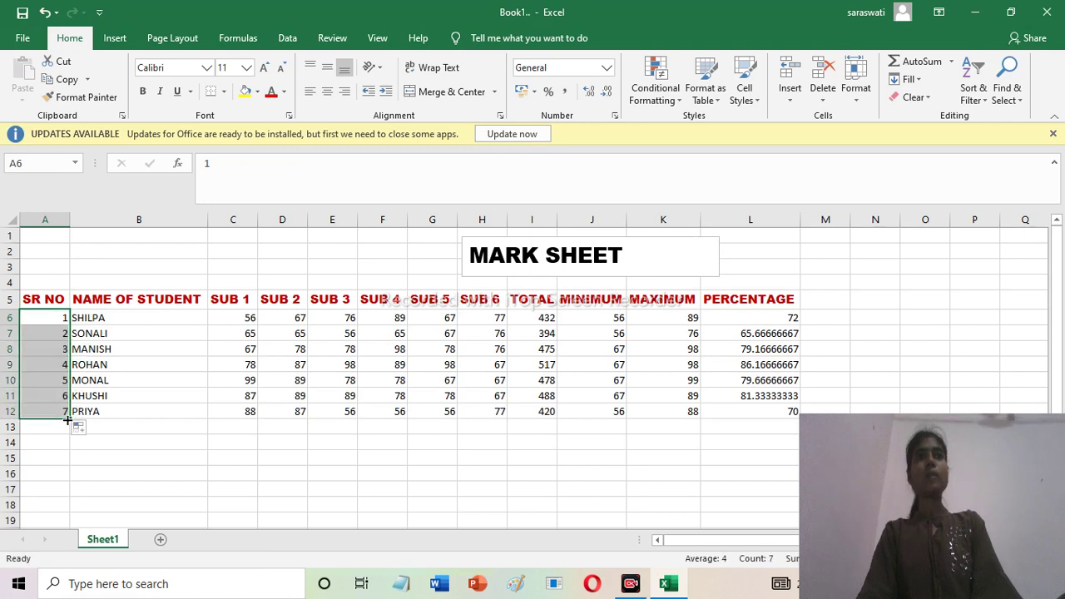